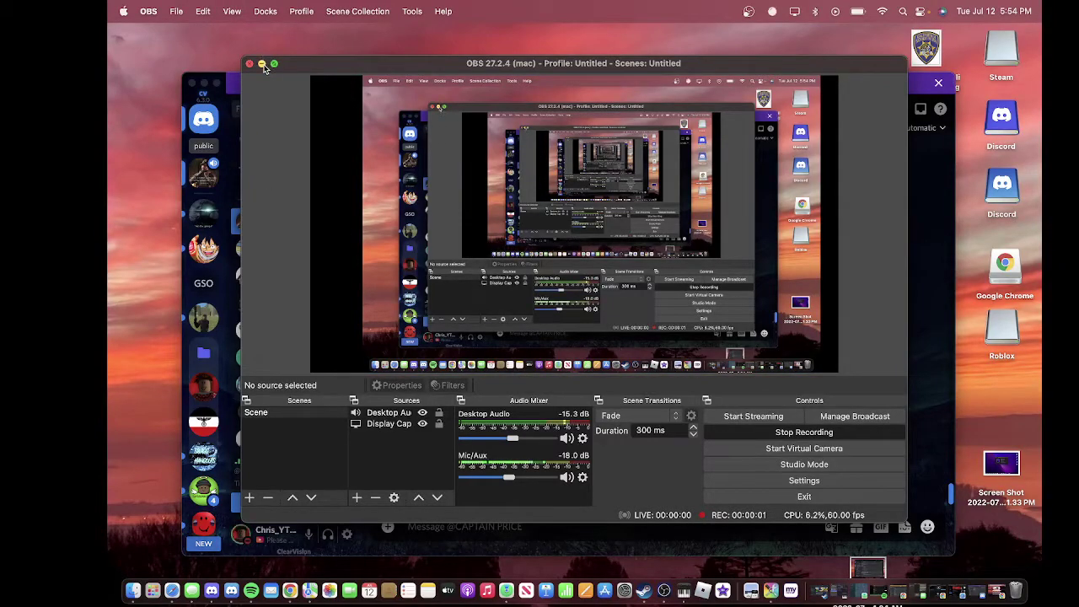
Minimize the OBS window so the Discord call with CAPTAIN PRICE shows while recording continues
{"action": "left_click", "coordinate": [262, 64]}
Keep OBS hidden during the Discord call, then restore the OBS window from the Dock
{"action": "left_click", "coordinate": [297, 150]}
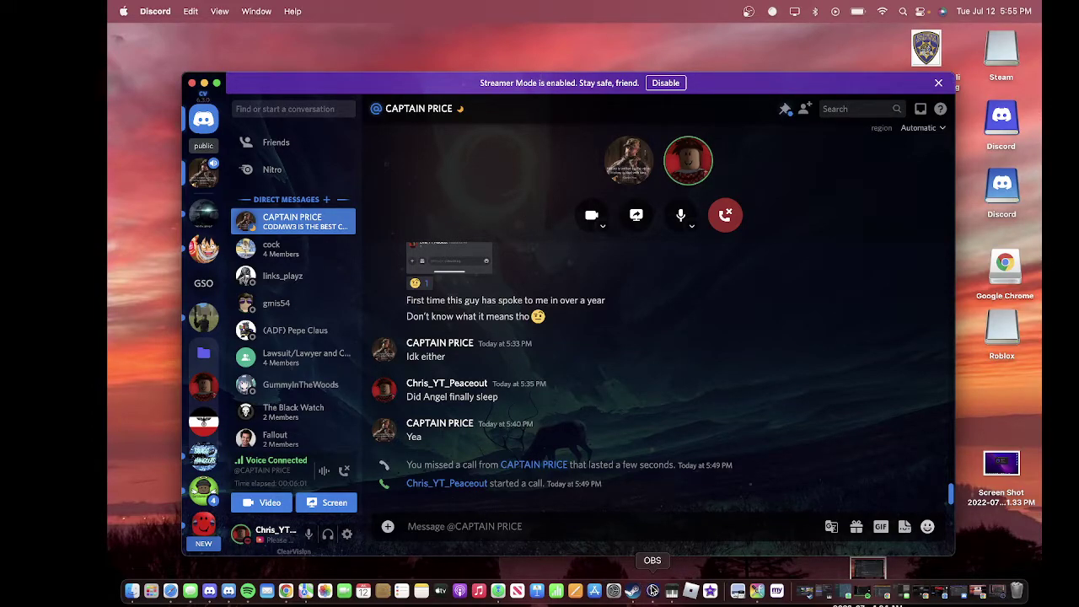
{"action": "left_click", "coordinate": [651, 590]}
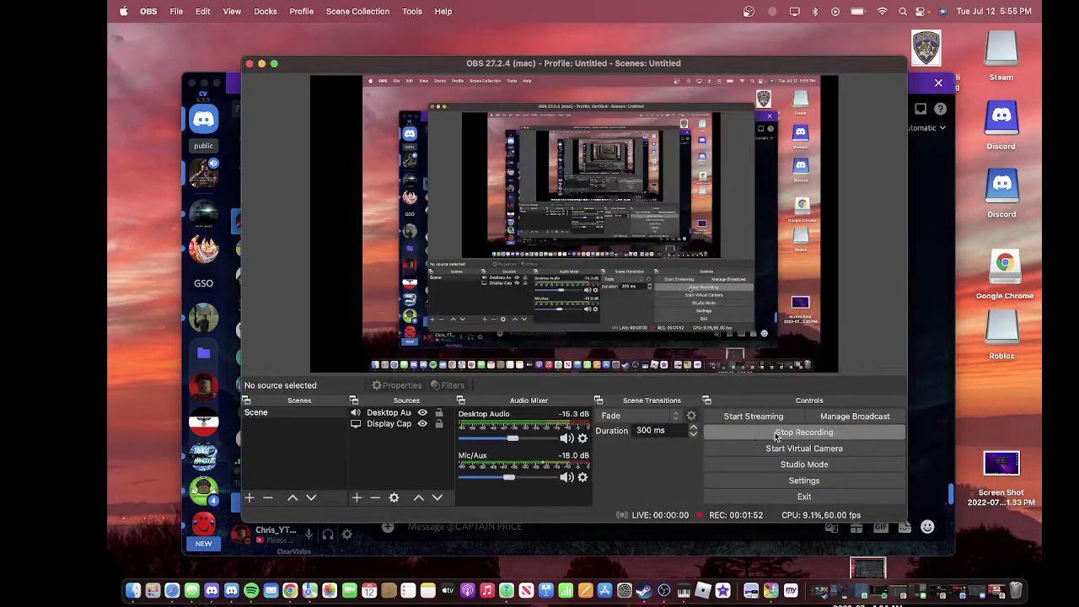